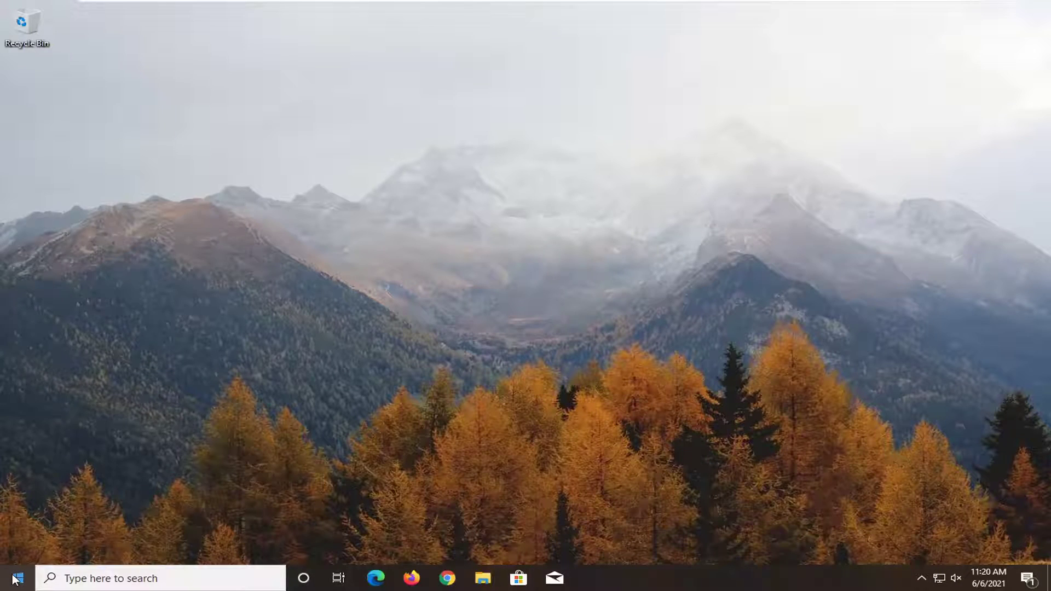
# Restart Windows from the Start button's power menu and return to the desktop
pyautogui.rightClick(17, 579)
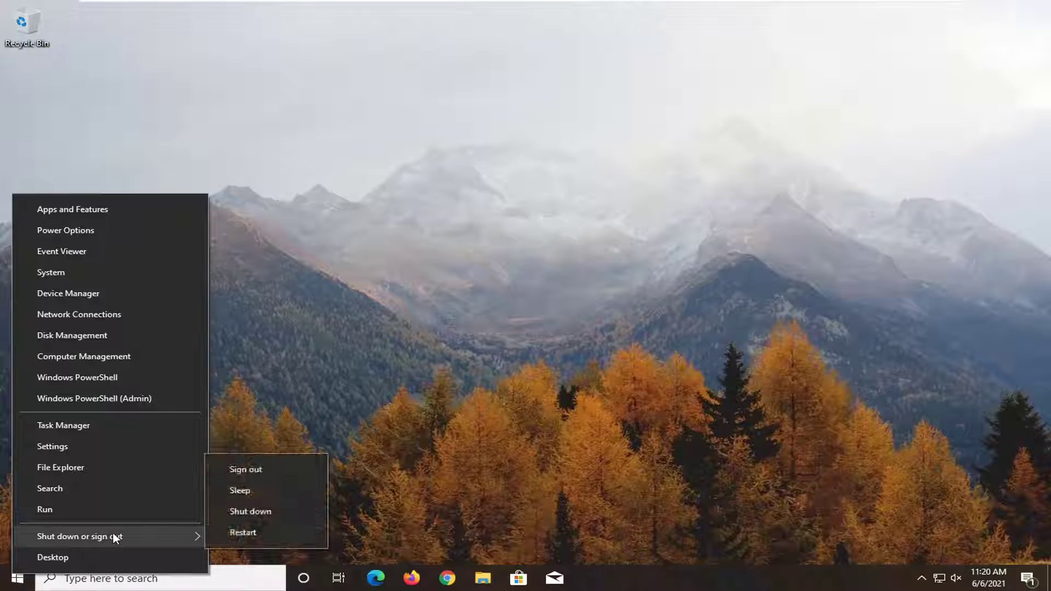
pyautogui.moveTo(80, 537)
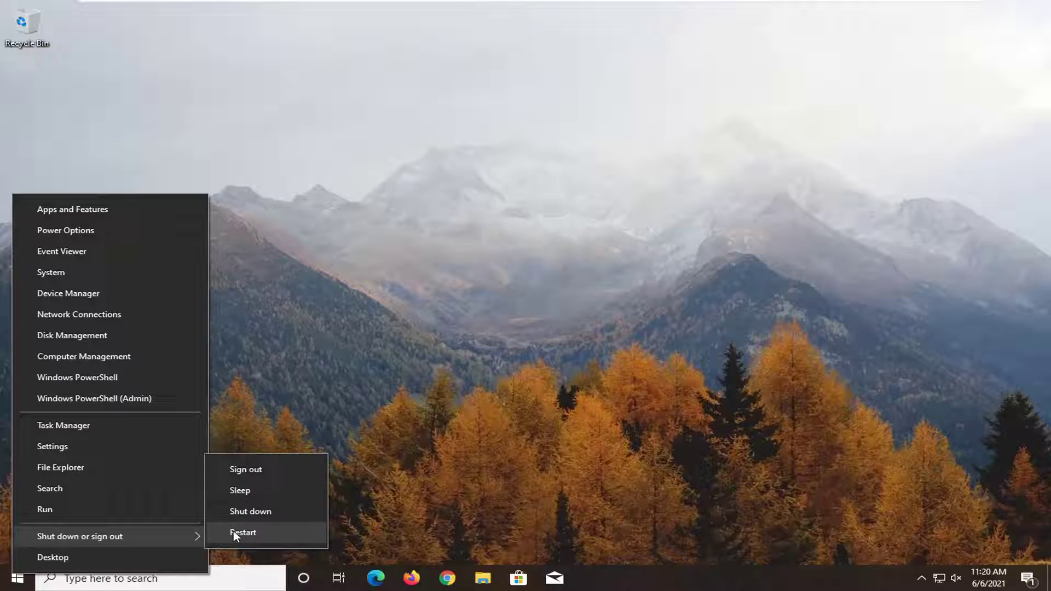
pyautogui.click(275, 542)
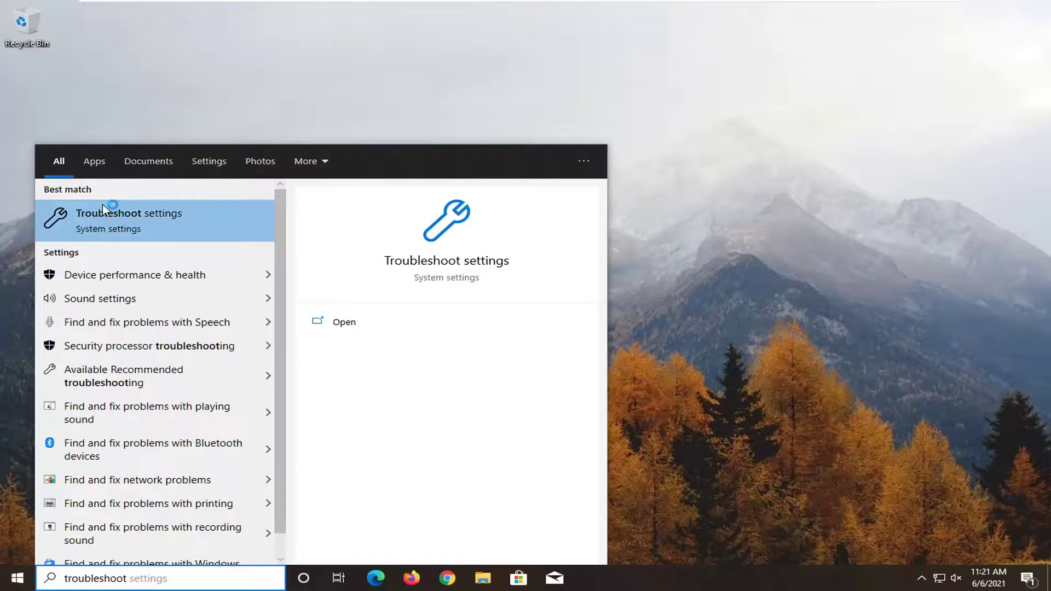
# Go from Troubleshoot settings to the Additional troubleshooters page
pyautogui.click(127, 220)
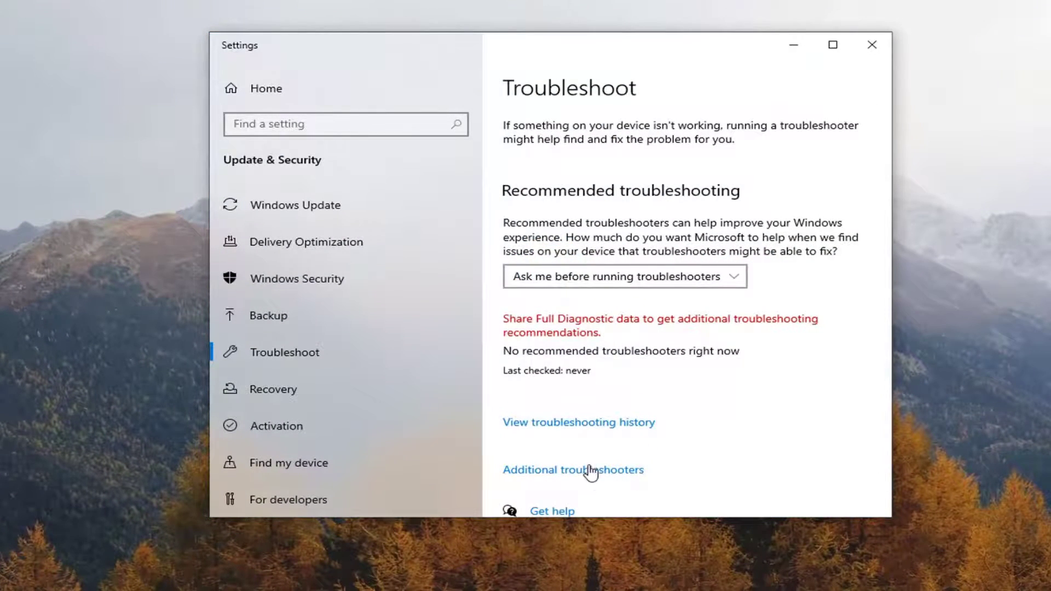
pyautogui.click(612, 470)
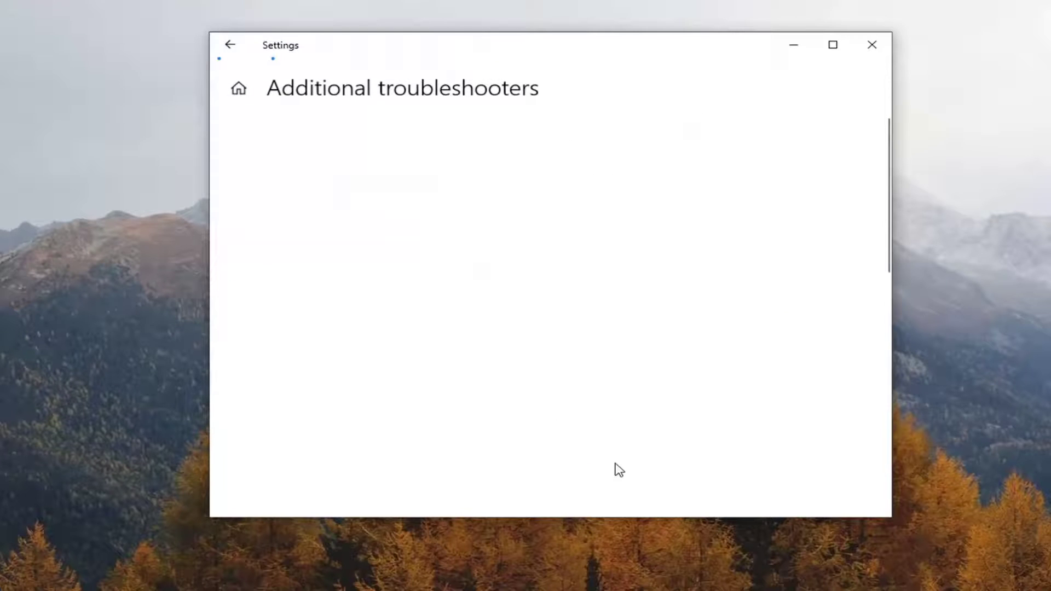
pyautogui.scroll(-1, 469, 353)
pyautogui.scroll(1, 470, 354)
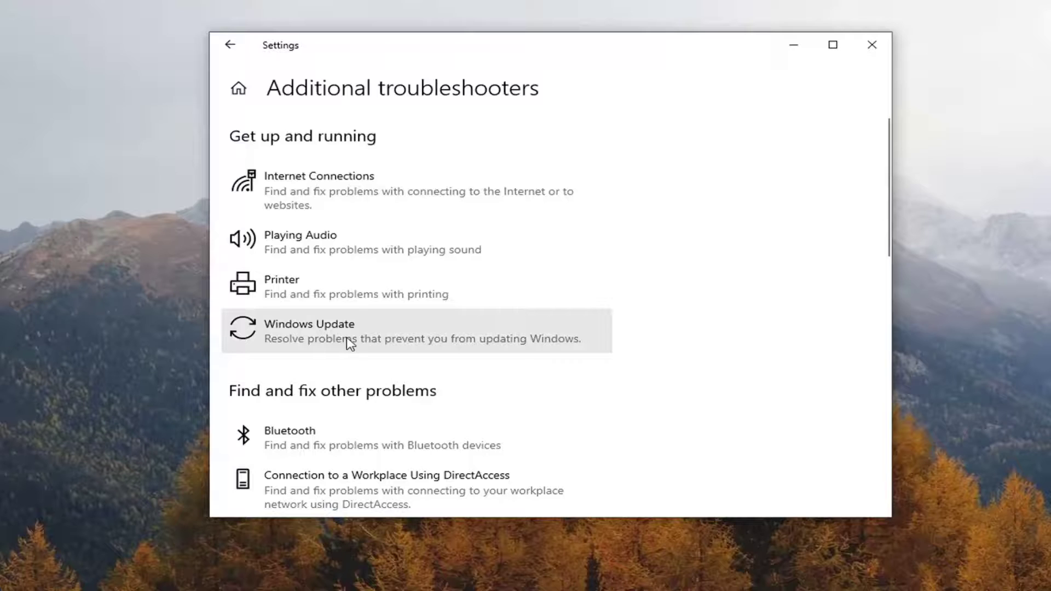
# Run the Windows Update troubleshooter until it fixes the missing or corrupt service registration
pyautogui.click(489, 340)
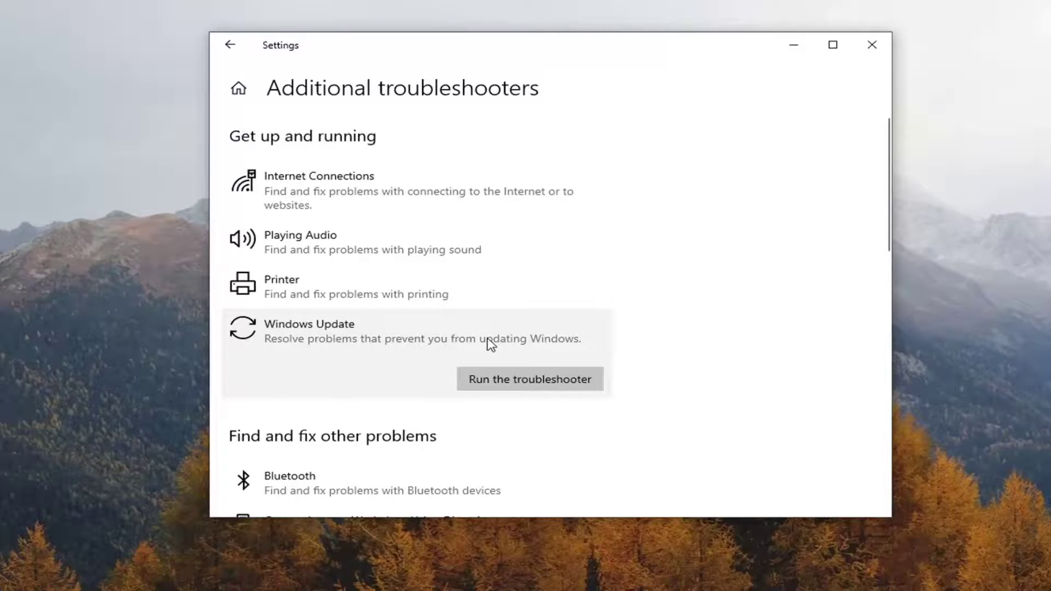
pyautogui.click(539, 384)
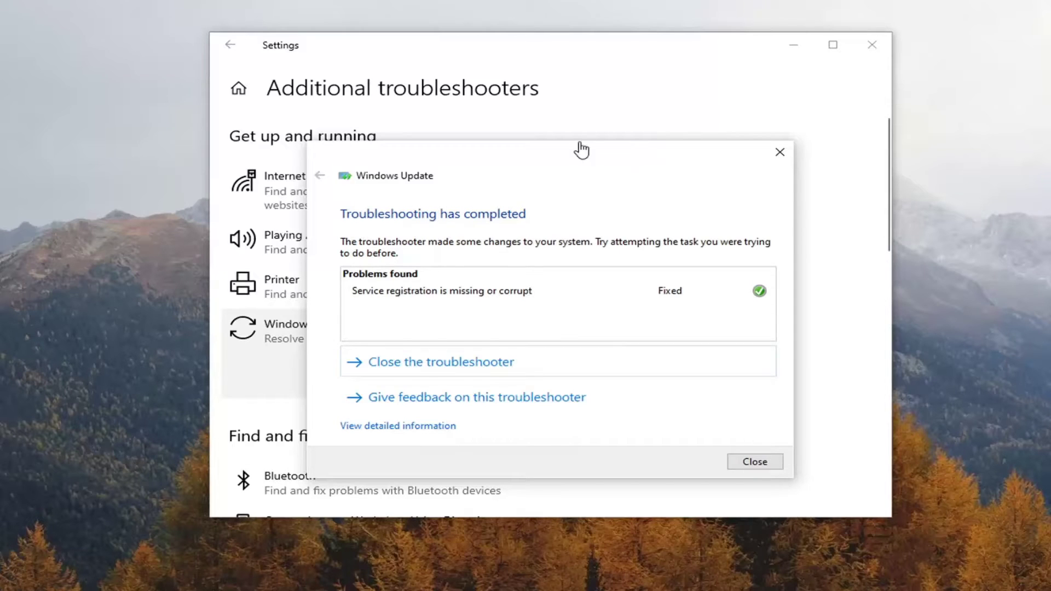
# Close the finished Windows Update troubleshooter and the Settings window
pyautogui.click(756, 461)
pyautogui.click(861, 46)
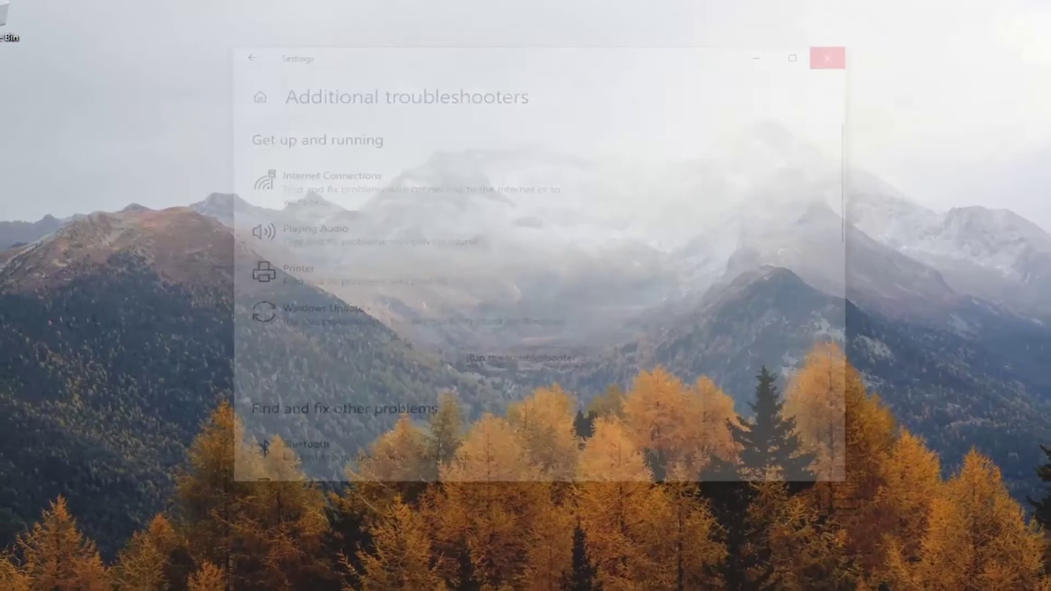